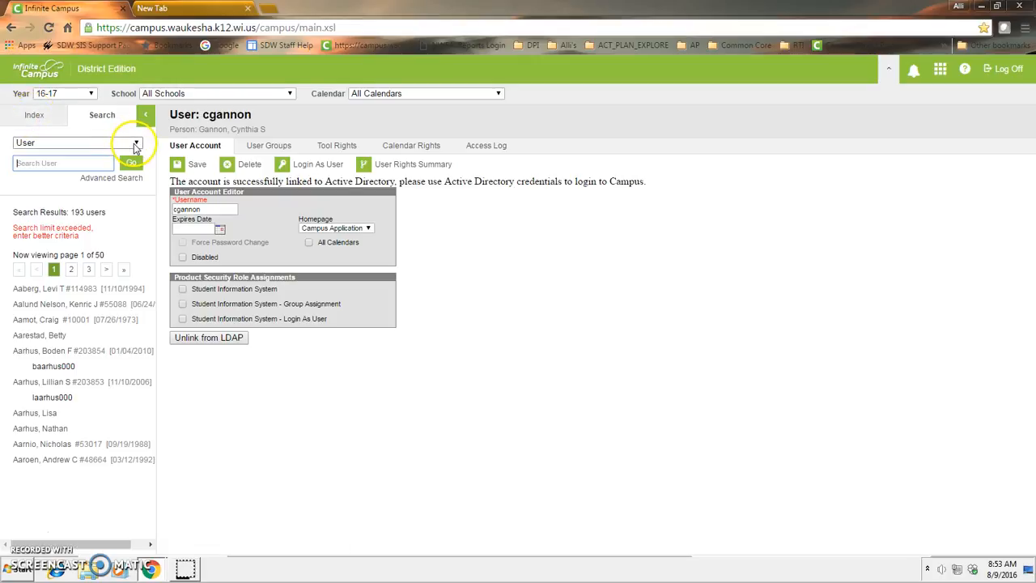
# Step: Set the search type to User and search for a partial surname with a first initial
pyautogui.click(135, 143)
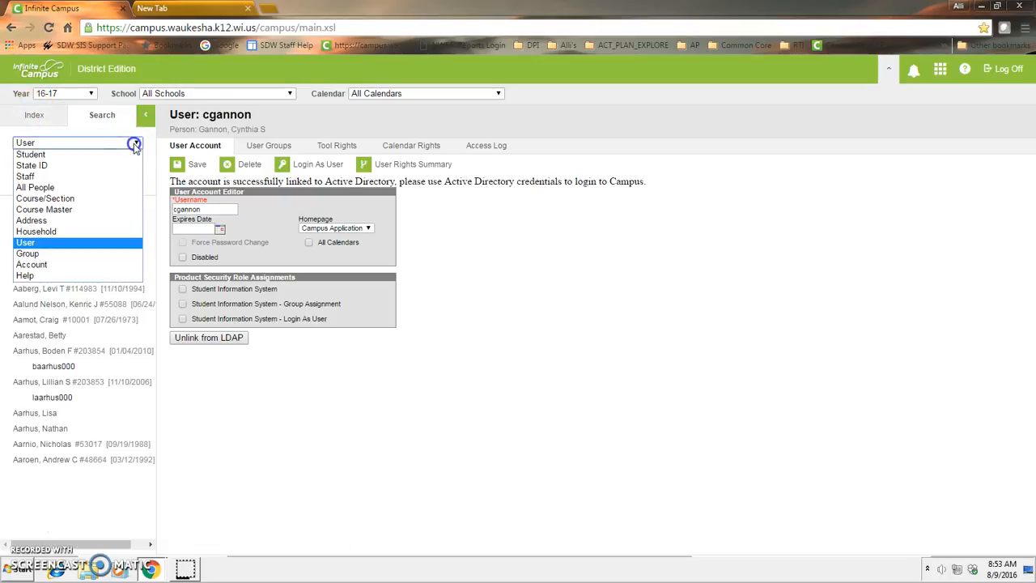
pyautogui.click(112, 244)
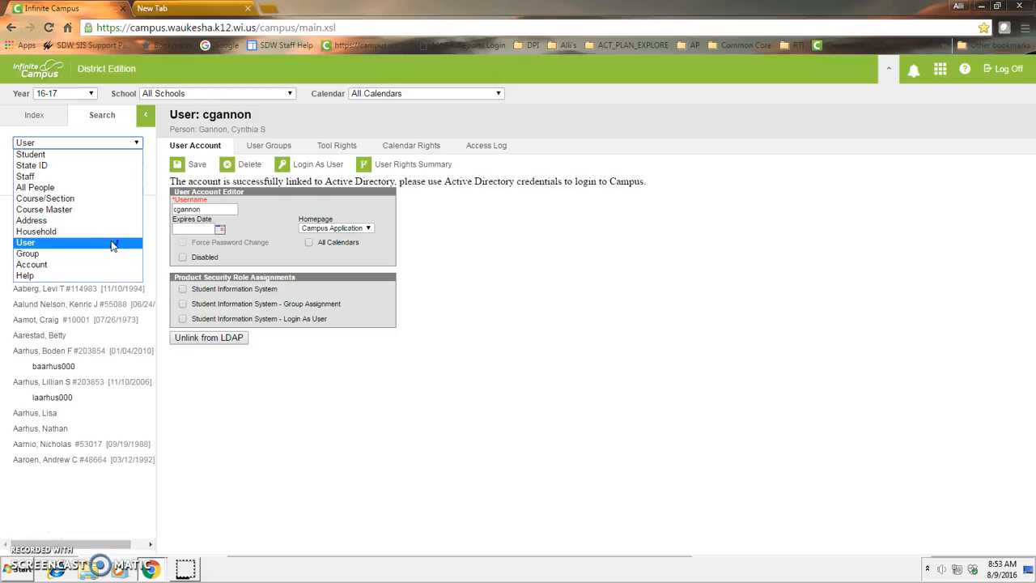
pyautogui.click(112, 244)
pyautogui.click(69, 164)
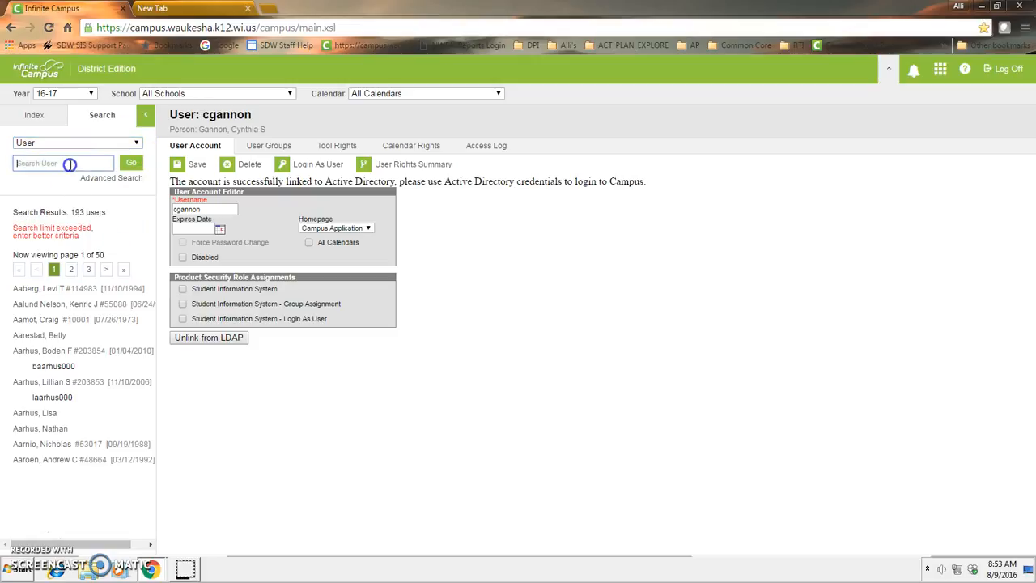
pyautogui.write('gannon, l')
pyautogui.press('Return')
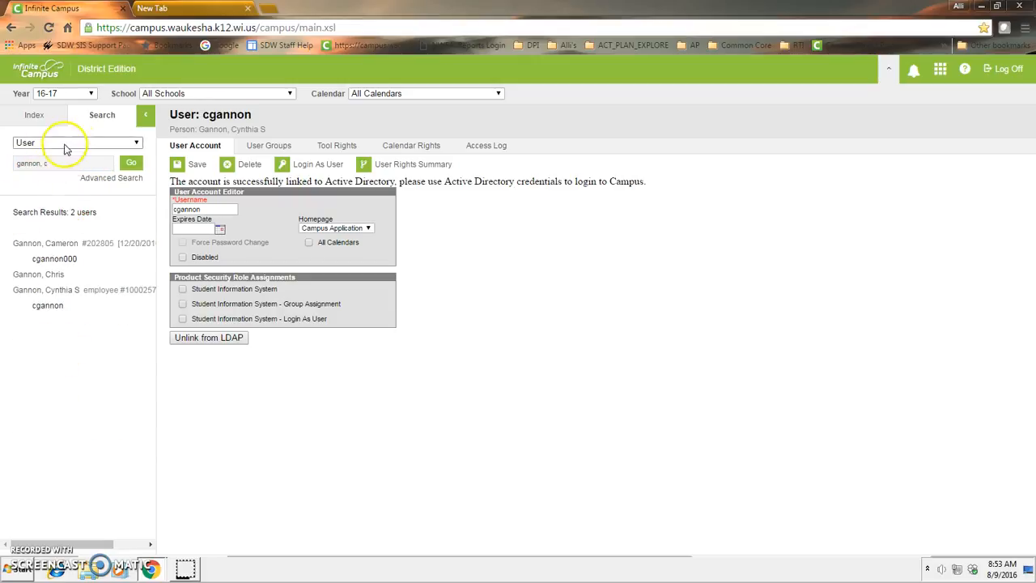
# Step: Shorten the surname search text and rerun it to broaden the results
pyautogui.moveTo(40, 164); pyautogui.dragTo(30, 162)
pyautogui.press('BackSpace')
pyautogui.press('Return')
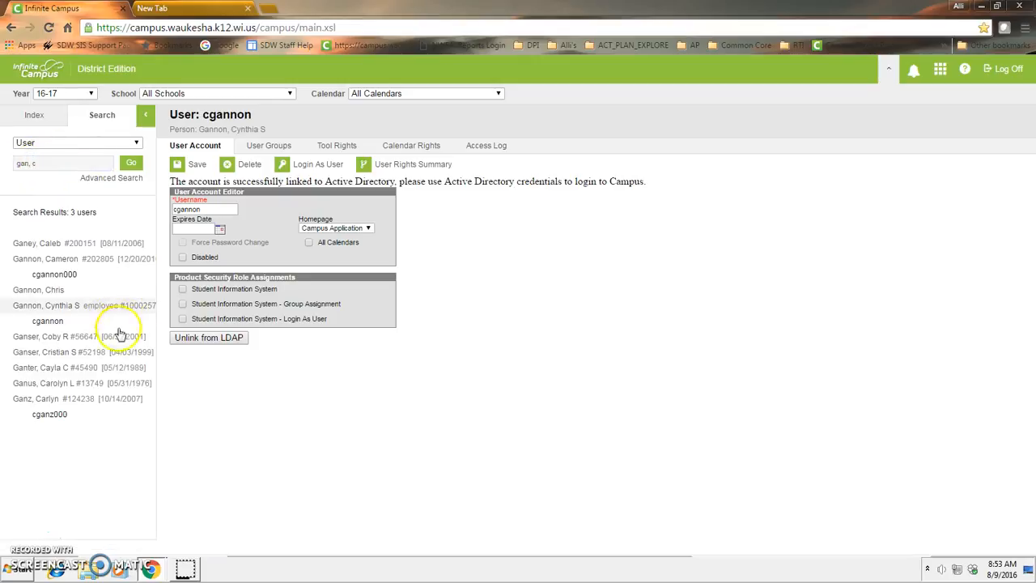
pyautogui.click(26, 164)
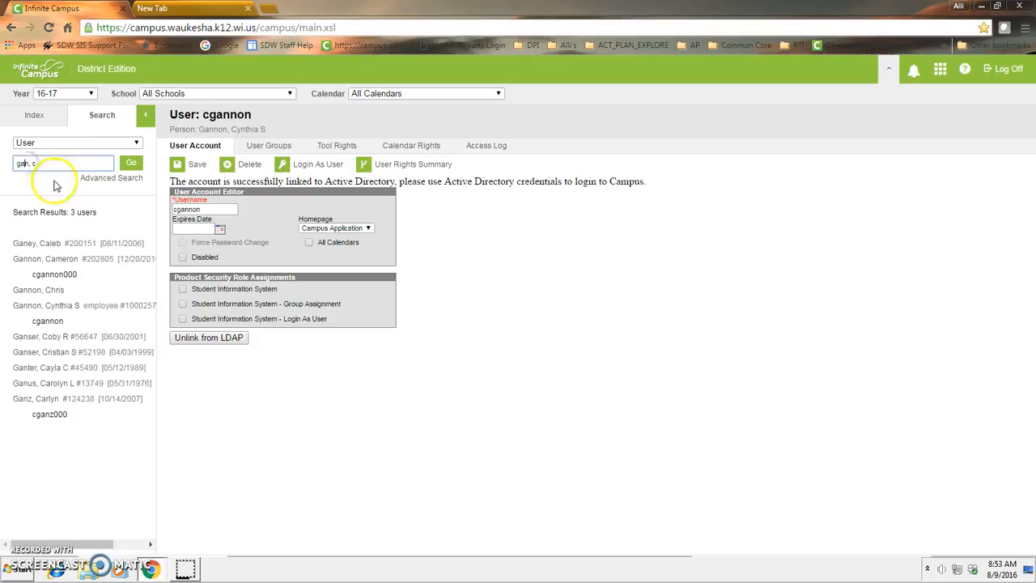
pyautogui.click(47, 322)
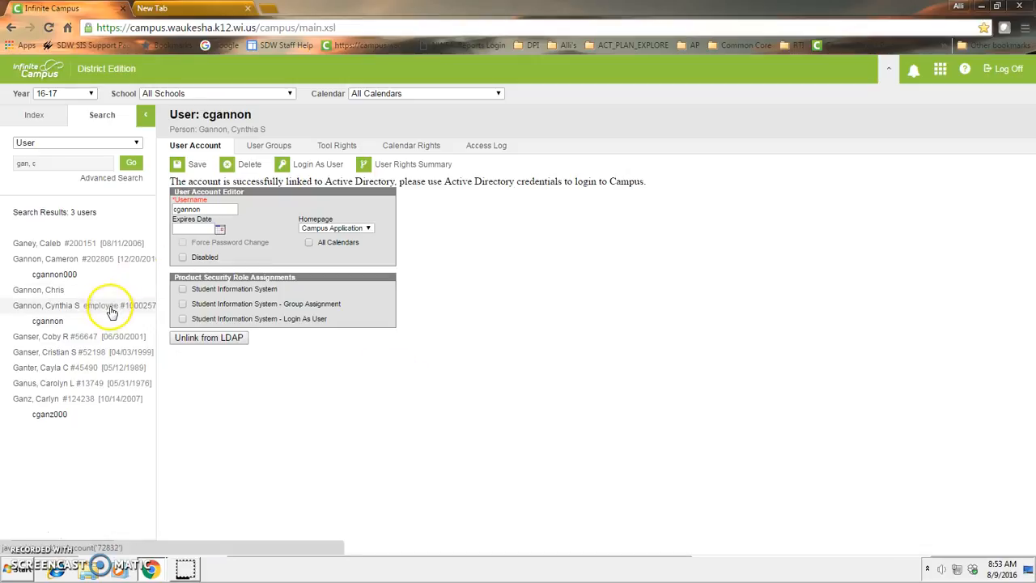
# Step: Open the employee's account from the results, then switch to the other matching user's account
pyautogui.click(73, 322)
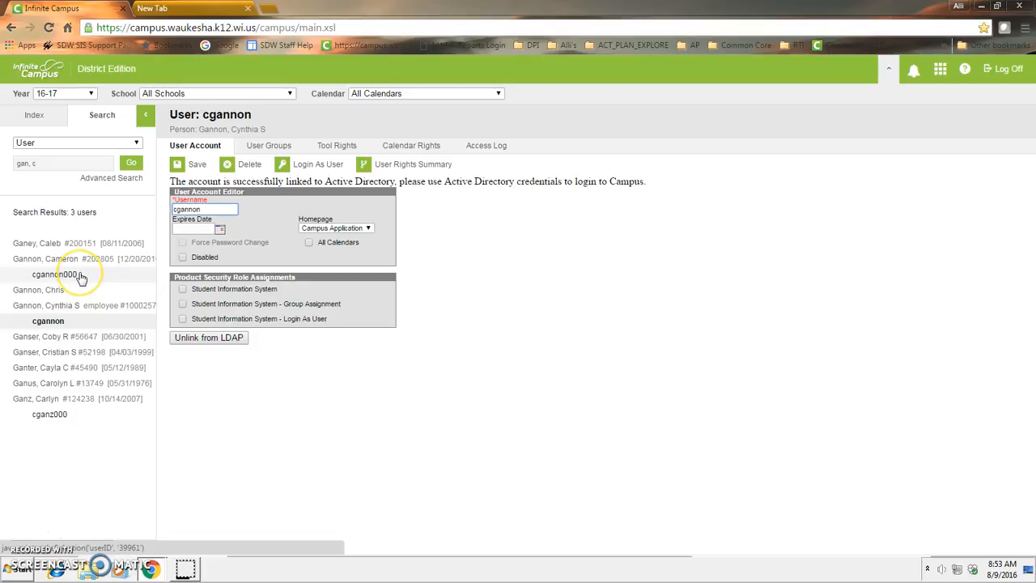
pyautogui.click(51, 324)
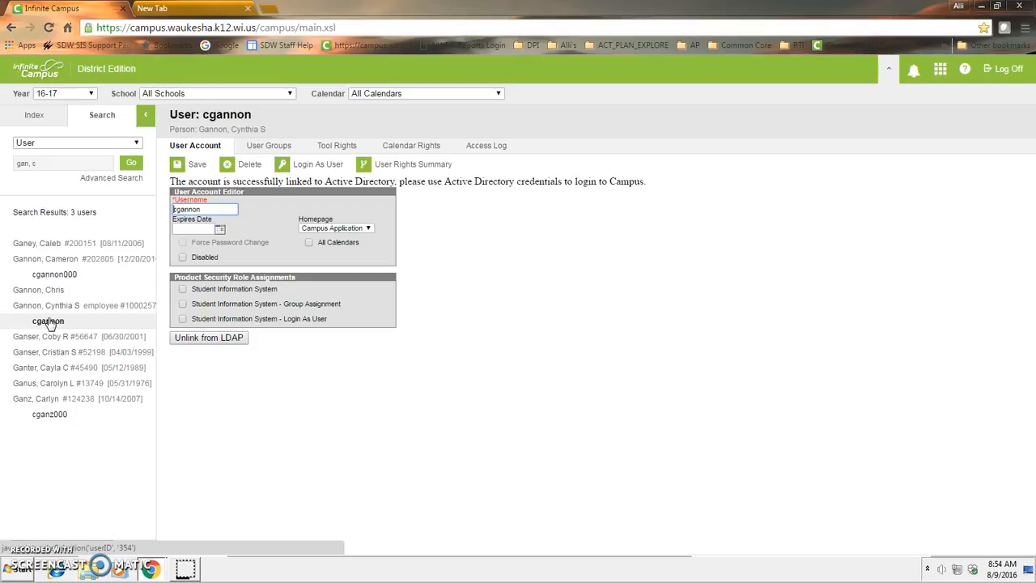
pyautogui.click(76, 276)
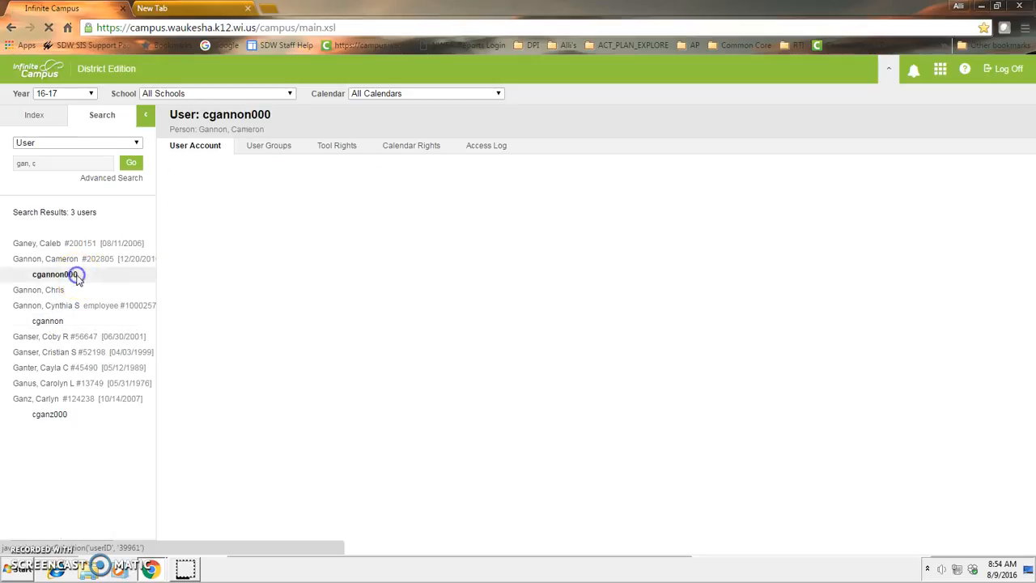
pyautogui.click(177, 169)
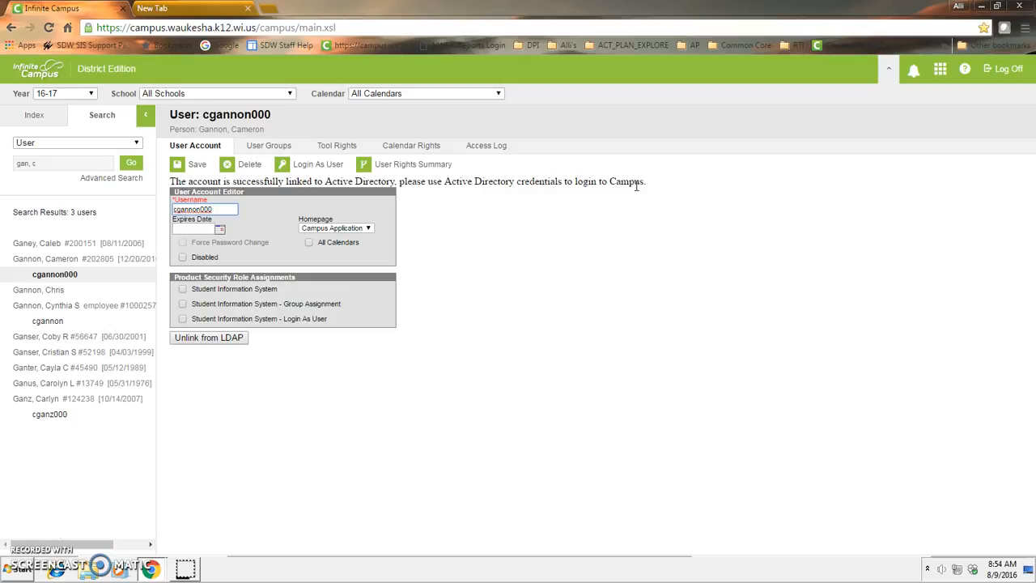
pyautogui.click(132, 165)
# Step: Search users for the new person's surname and initial, then pick the matching person record with a birth date
pyautogui.tripleClick(32, 162)
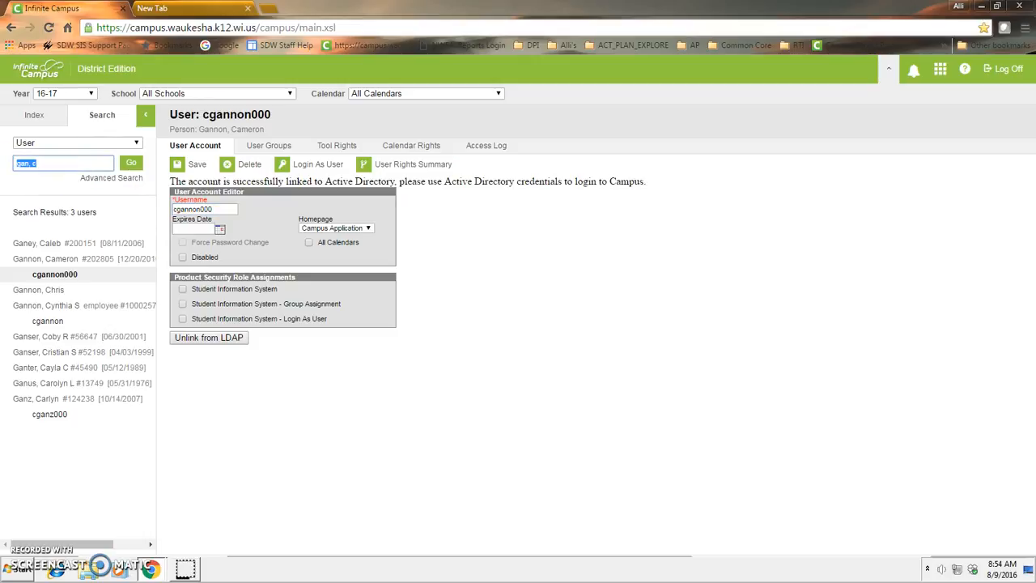
pyautogui.write('thomas, r')
pyautogui.press('Return')
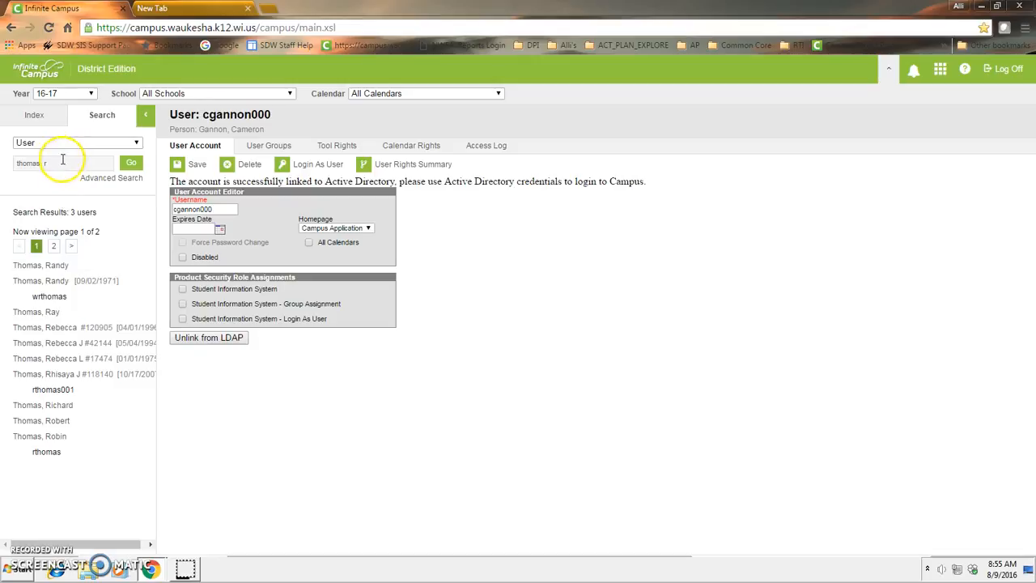
pyautogui.click(57, 272)
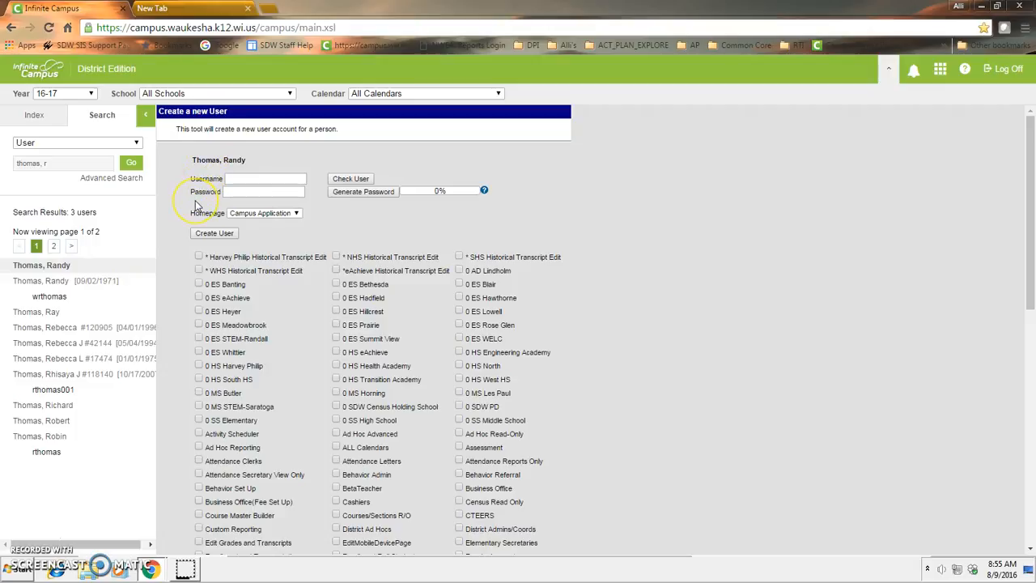
pyautogui.click(84, 279)
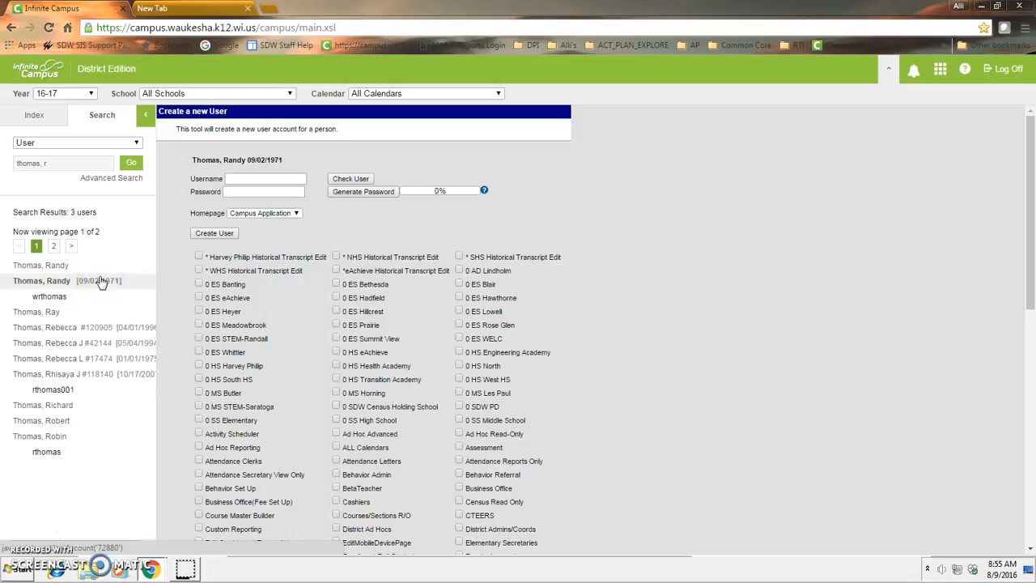
# Step: Compare the two matching person records, then rerun the search across All People
pyautogui.click(146, 130)
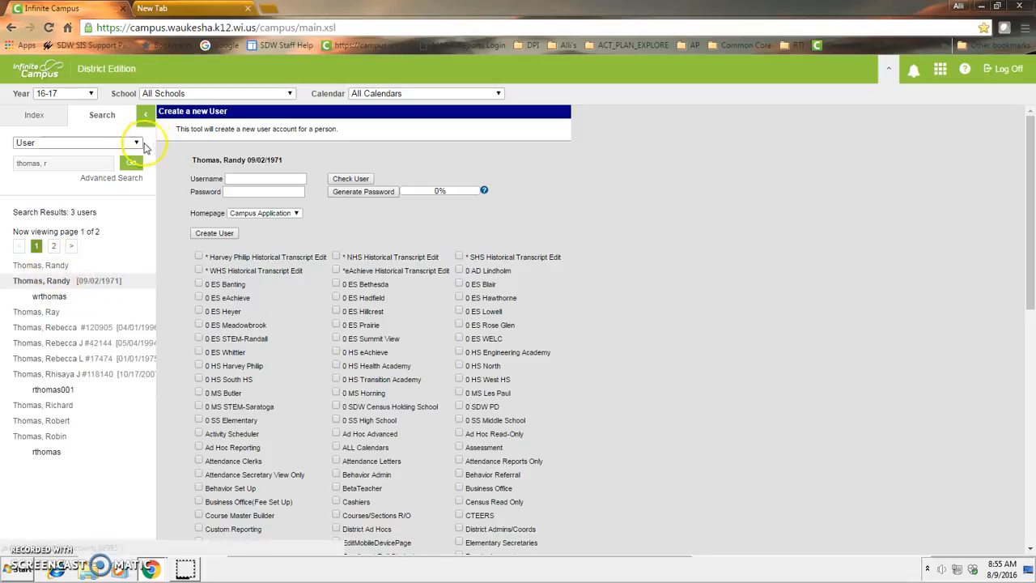
pyautogui.click(135, 143)
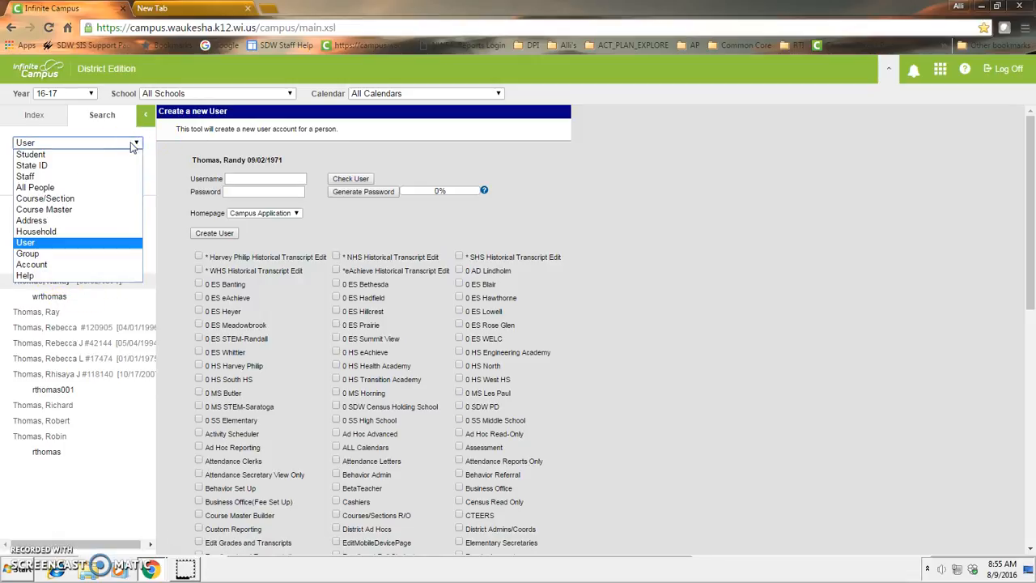
pyautogui.click(134, 143)
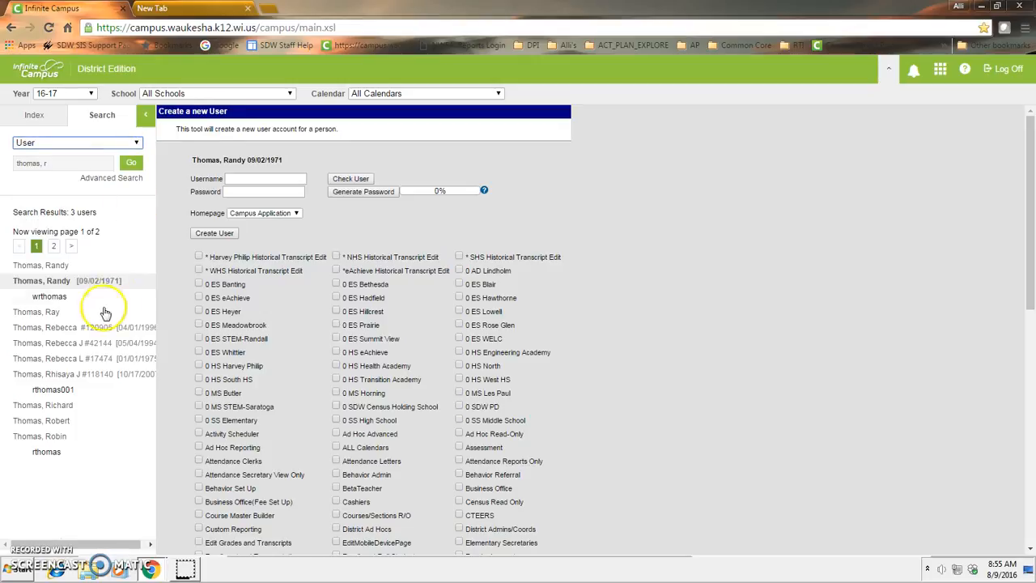
pyautogui.click(69, 265)
pyautogui.click(77, 282)
pyautogui.click(74, 267)
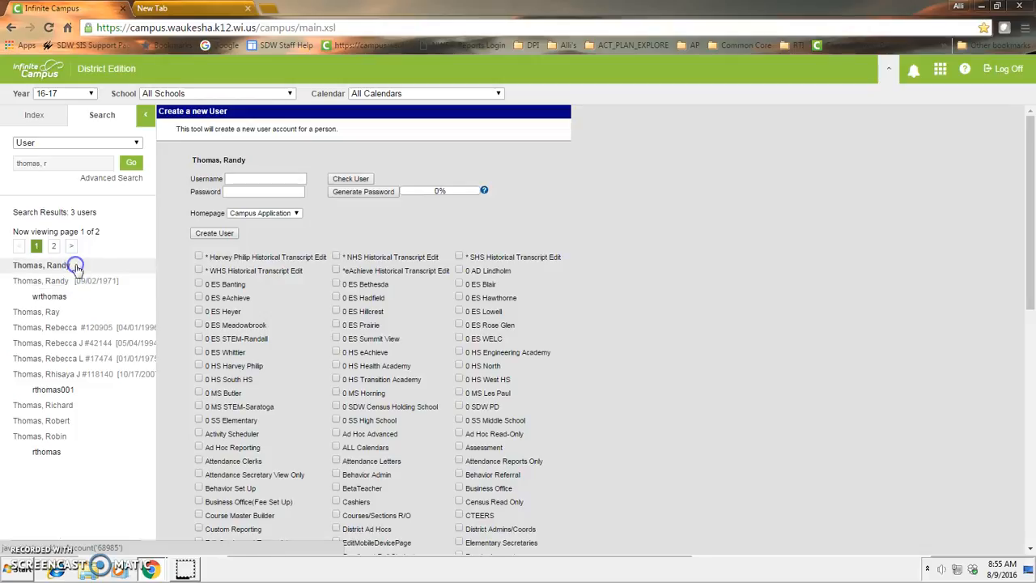
pyautogui.click(81, 280)
pyautogui.click(74, 267)
pyautogui.click(103, 142)
pyautogui.click(41, 189)
pyautogui.click(129, 165)
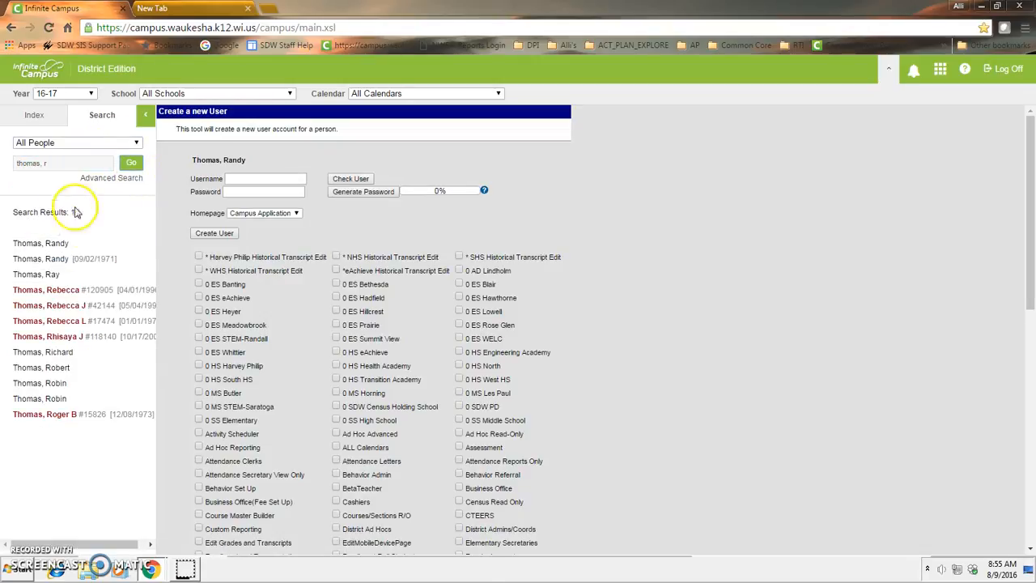
# Step: Review both matching people, rerun the search as User, and open the new-user form for the person without an account
pyautogui.click(70, 244)
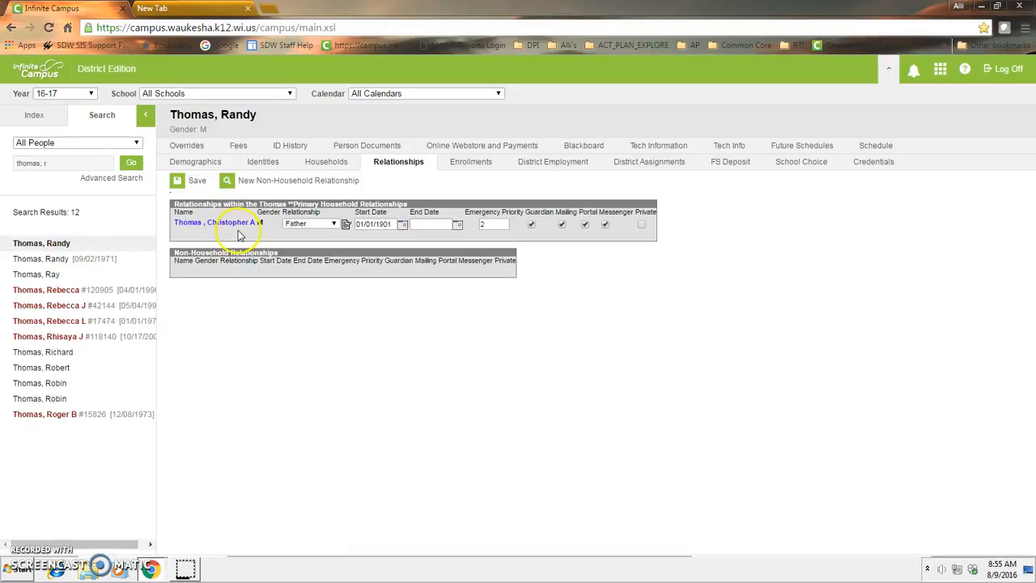
pyautogui.click(89, 257)
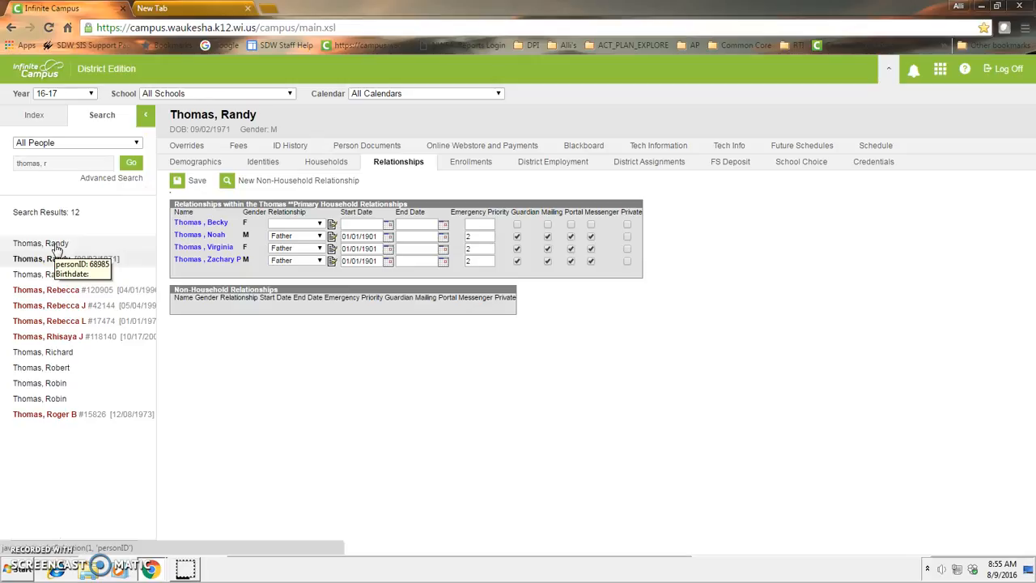
pyautogui.click(119, 143)
pyautogui.click(81, 245)
pyautogui.click(130, 164)
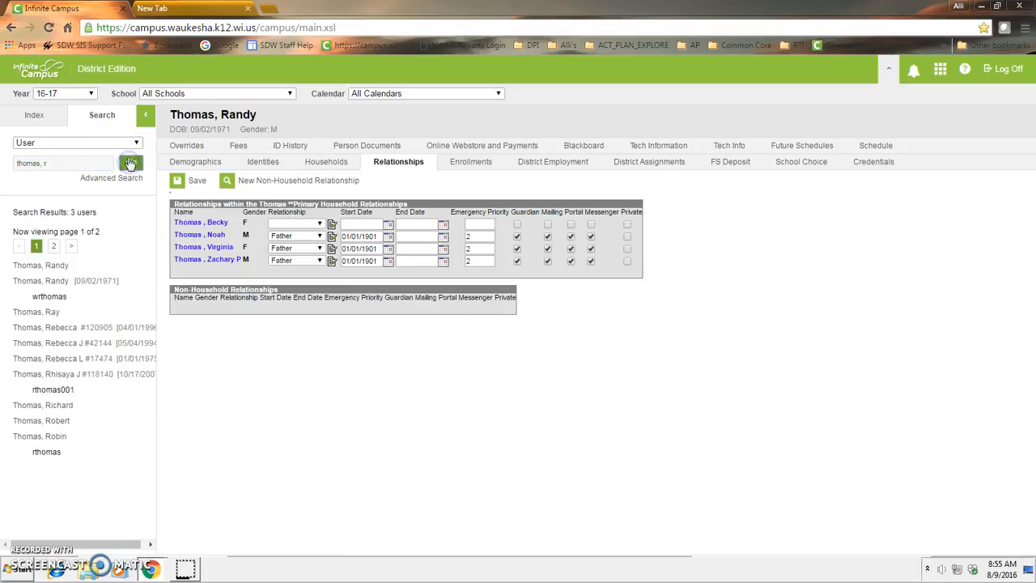
pyautogui.click(57, 267)
pyautogui.click(55, 267)
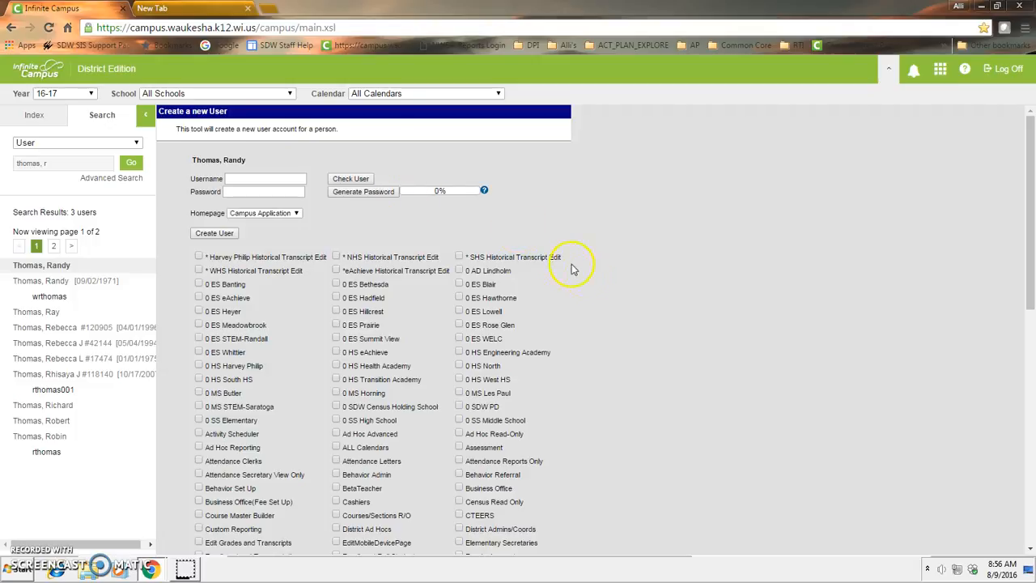
# Step: Enter the person's Gmail address as the username and confirm it is available
pyautogui.click(247, 178)
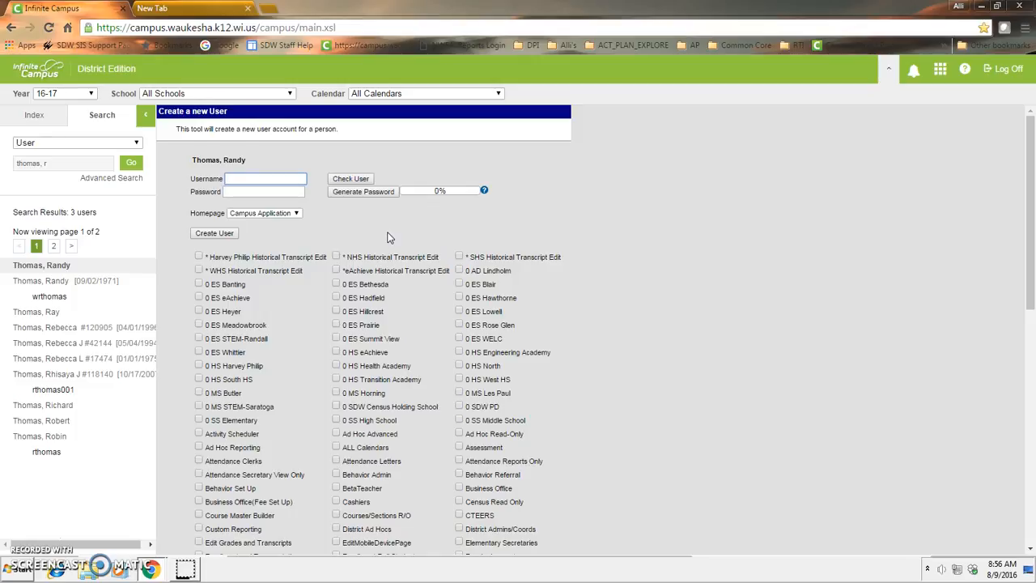
pyautogui.click(364, 178)
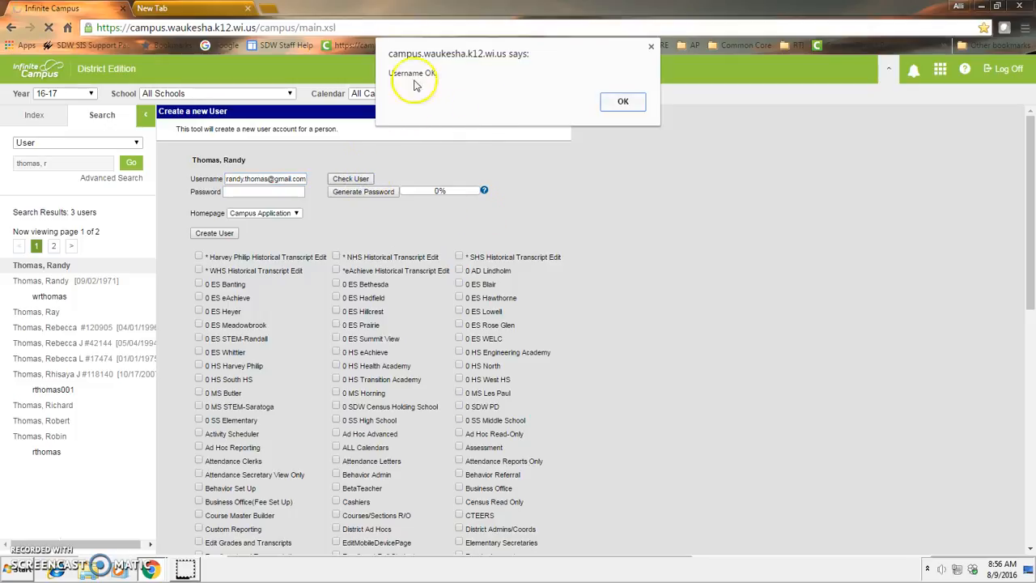
pyautogui.click(227, 178)
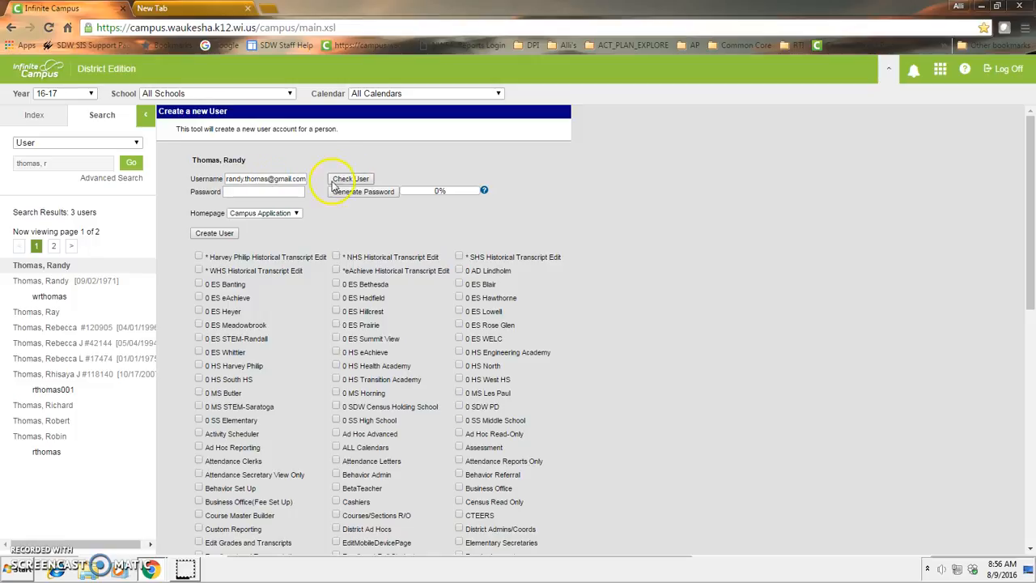
# Step: Enter the account password, set the homepage to Campus Portal, and create the user
pyautogui.click(250, 190)
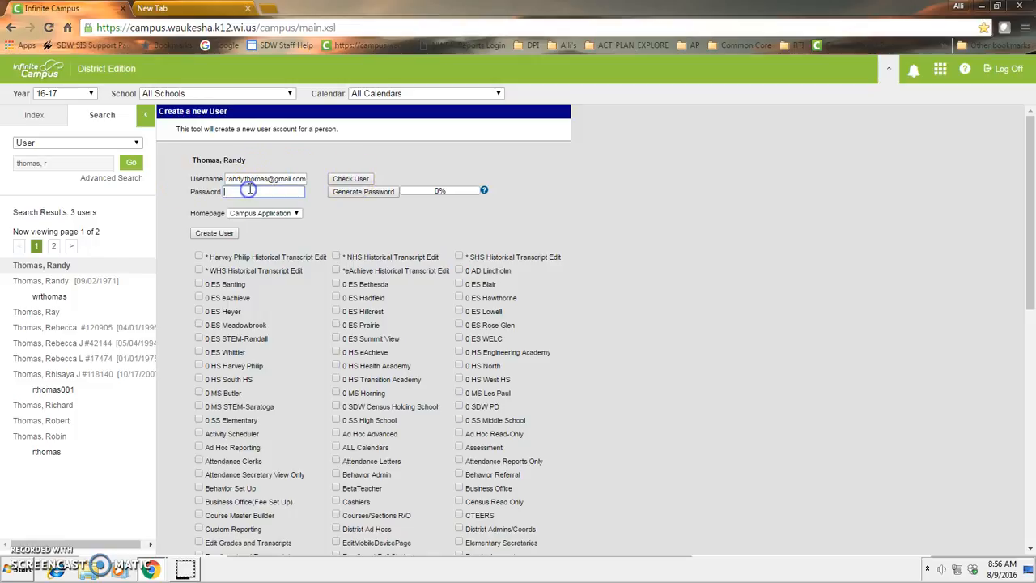
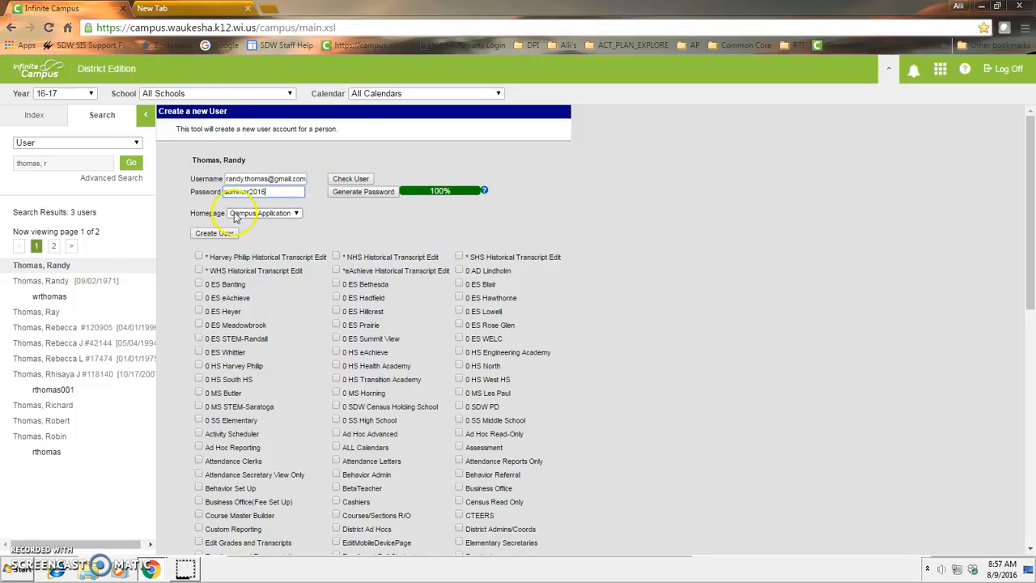
pyautogui.click(296, 214)
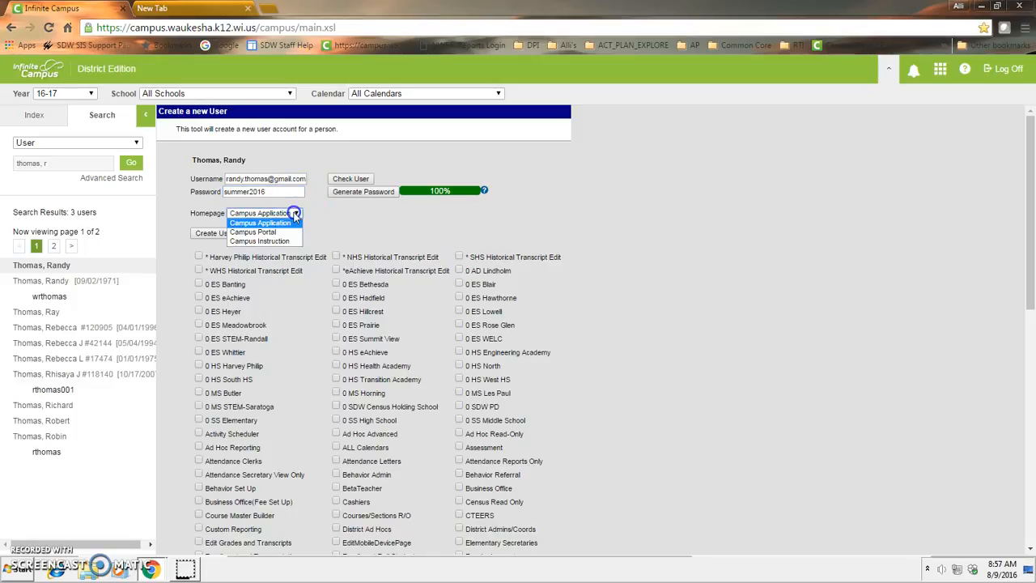
pyautogui.click(294, 233)
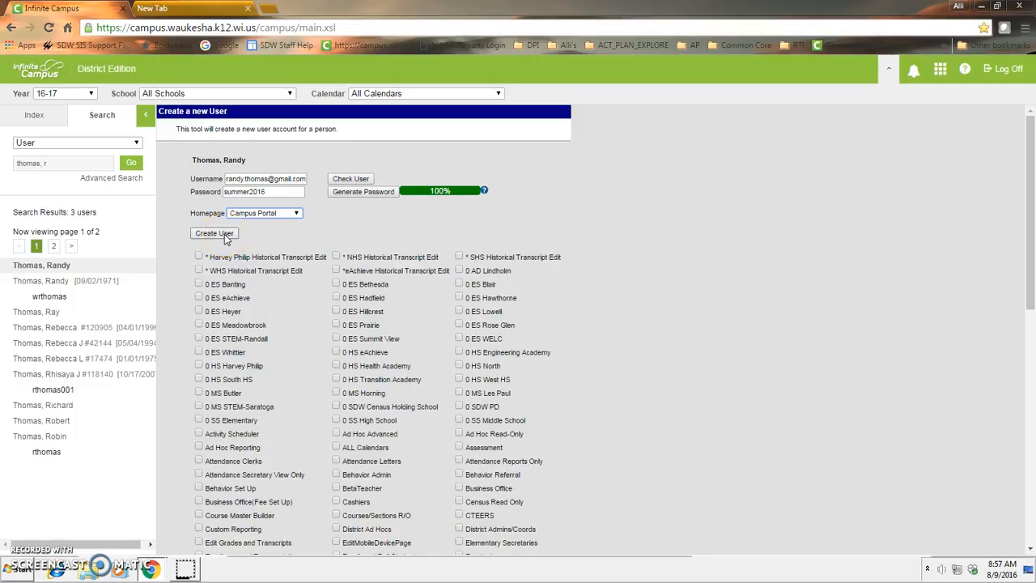
pyautogui.click(213, 233)
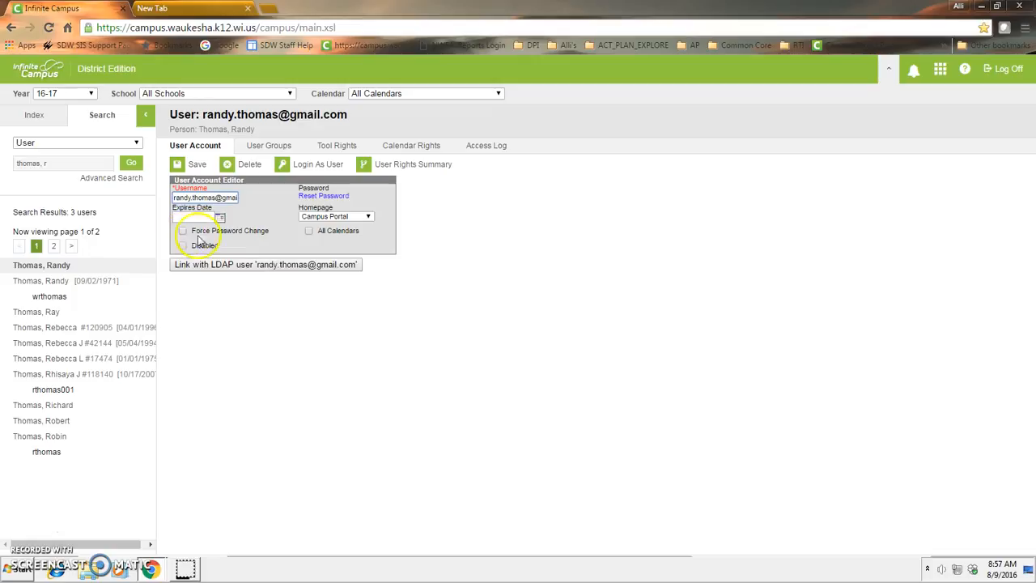
# Step: Turn on Force Password Change, save the new account, and refresh the user list
pyautogui.click(184, 230)
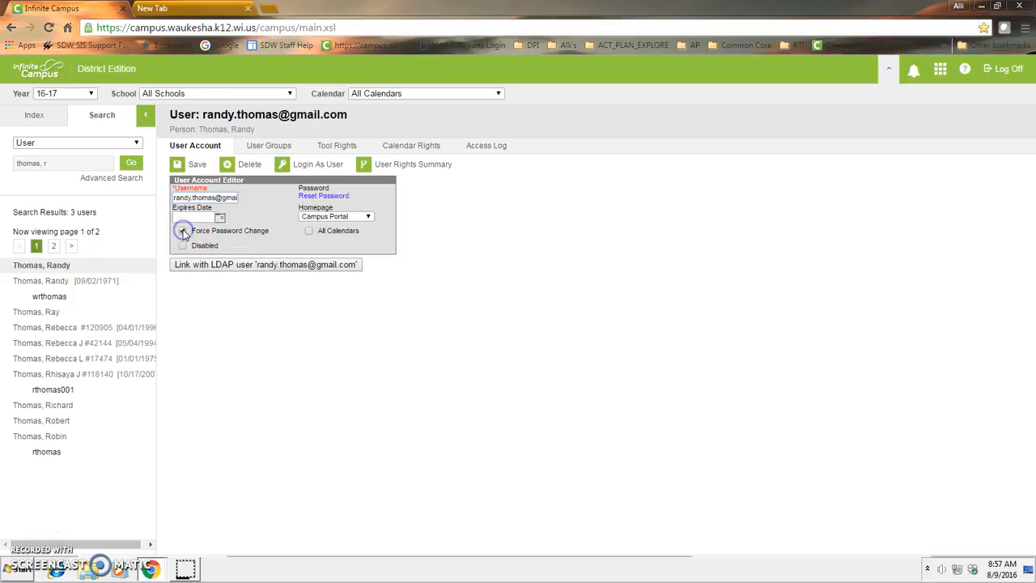
pyautogui.click(199, 165)
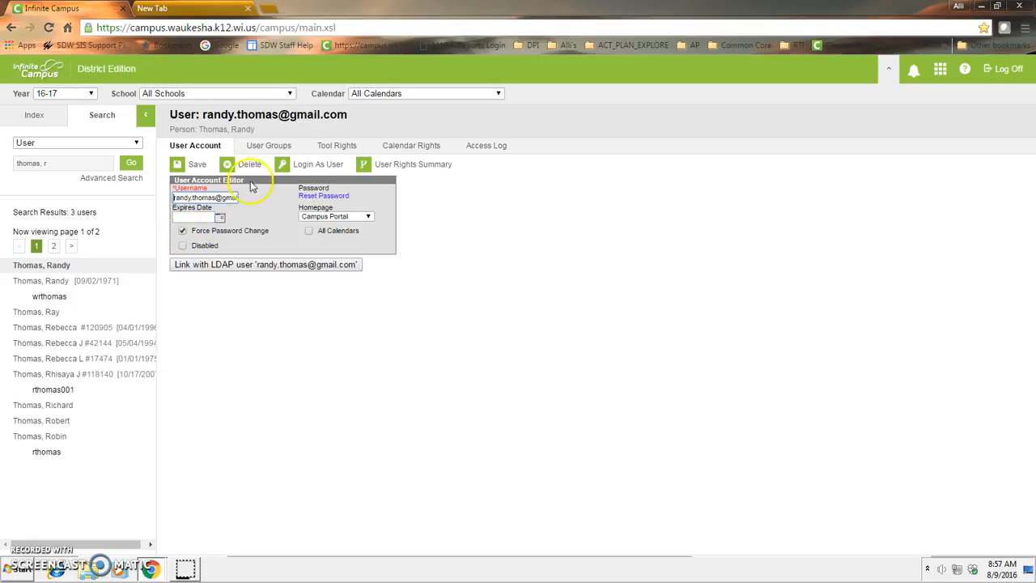
pyautogui.click(196, 164)
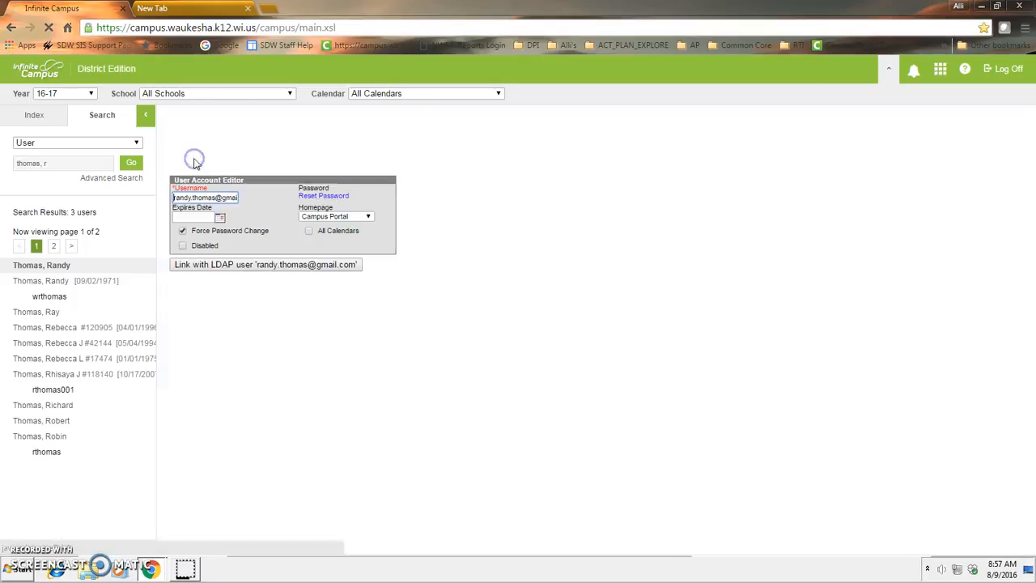
pyautogui.click(131, 163)
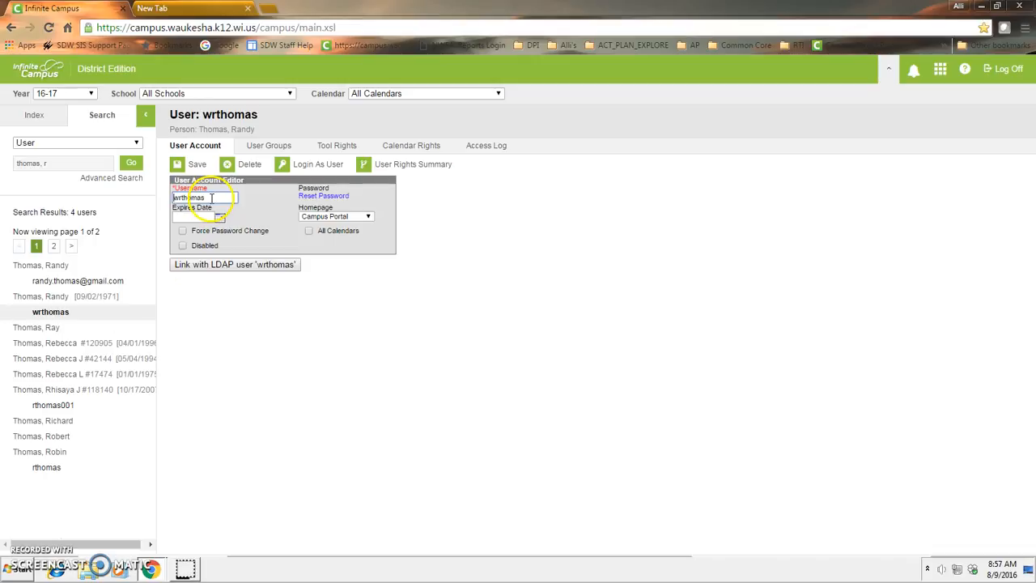
# Step: Reset the existing account's password, entering the new password and its verification
pyautogui.click(327, 196)
pyautogui.click(245, 209)
pyautogui.write('•••••••••')
pyautogui.press('Tab')
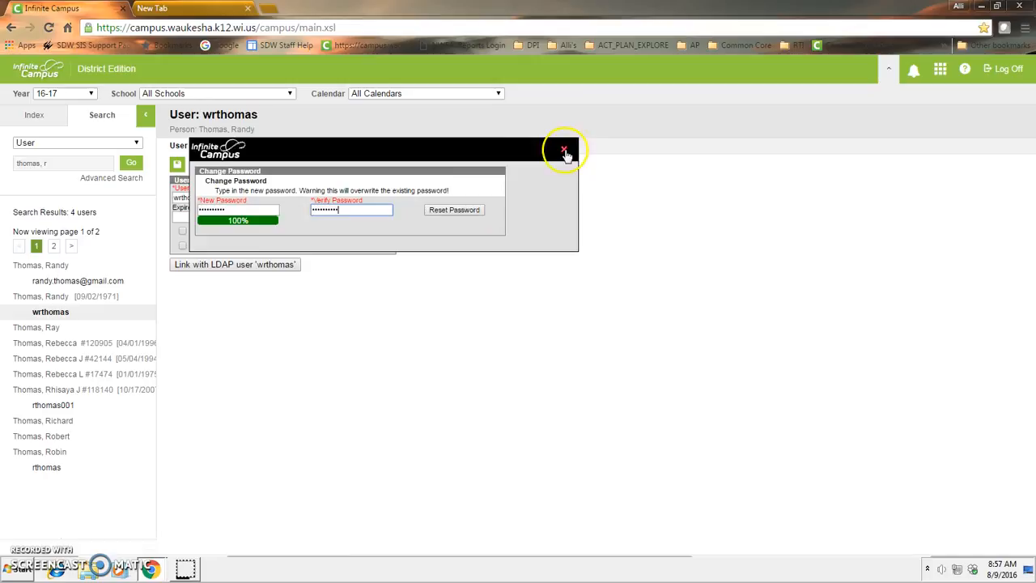
pyautogui.click(564, 152)
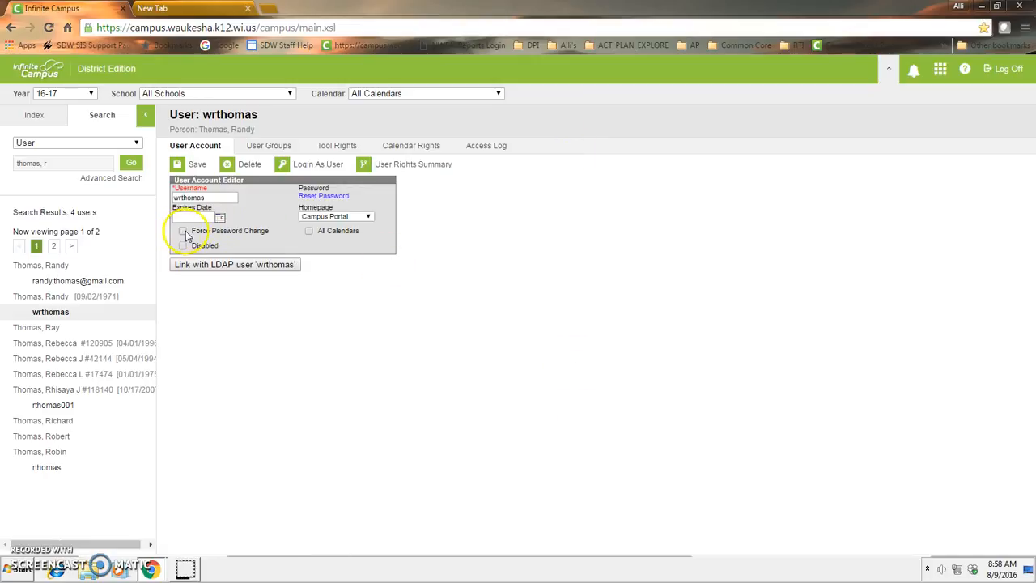